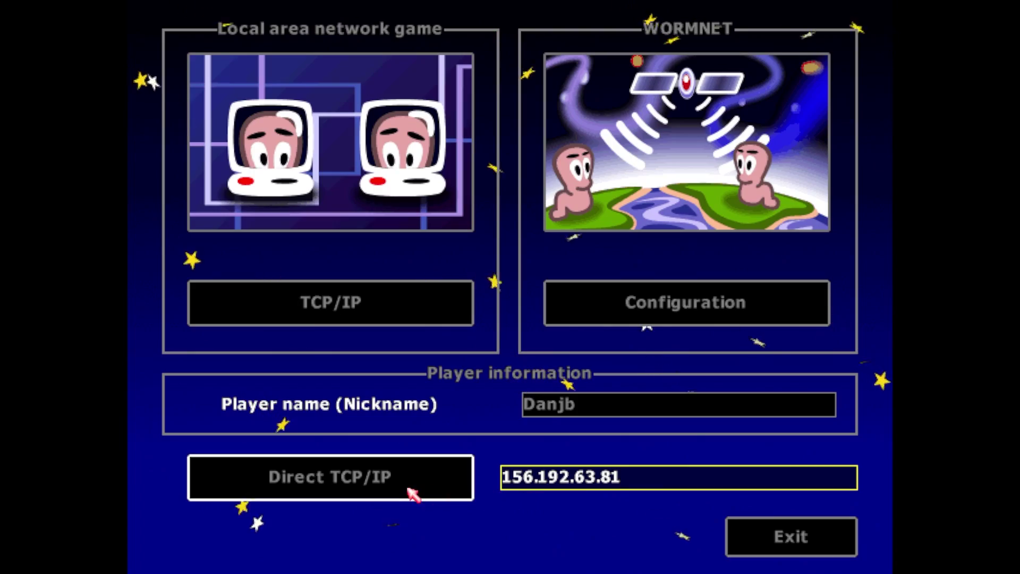
Connect directly over TCP/IP to the host at 156.192.63.81.
{"action": "left_click", "coordinate": [404, 488]}
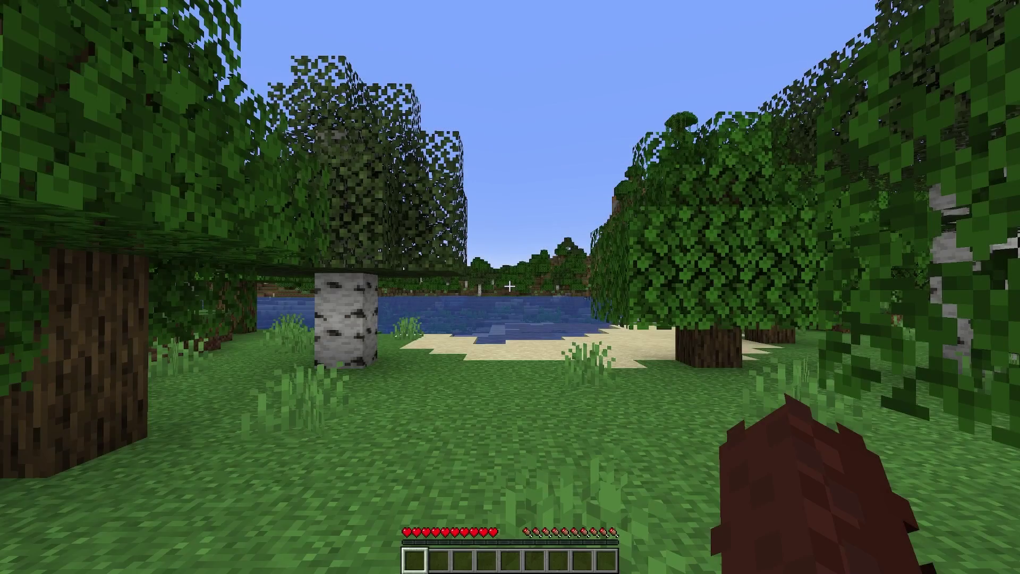
Open the Minecraft world to LAN with Survival mode for other players and port number 25565.
{"action": "key", "text": "Escape"}
{"action": "left_click", "coordinate": [555, 252]}
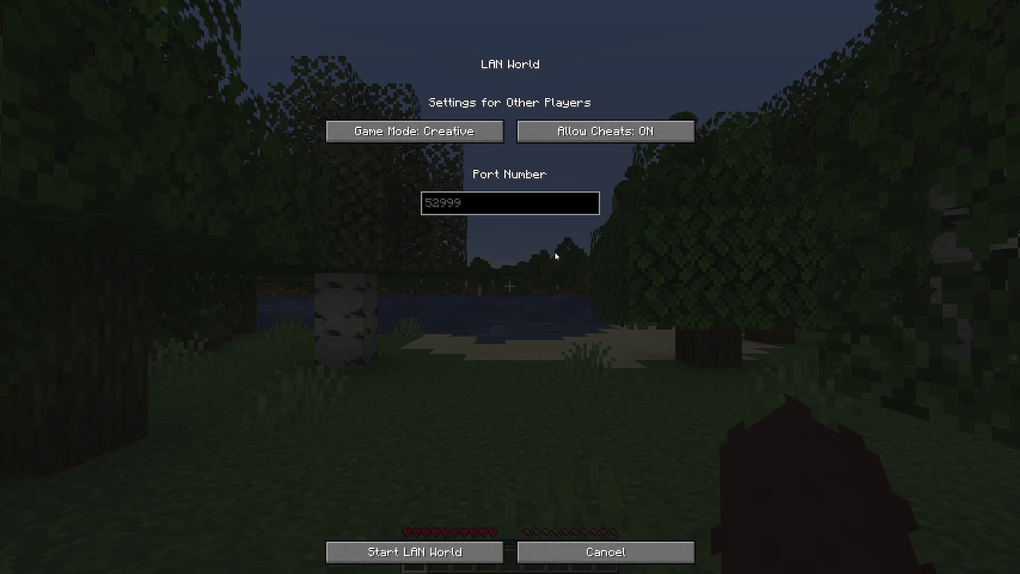
{"action": "left_click", "coordinate": [452, 133]}
{"action": "left_click", "coordinate": [455, 135]}
{"action": "left_click", "coordinate": [458, 201]}
{"action": "type", "text": "25565"}
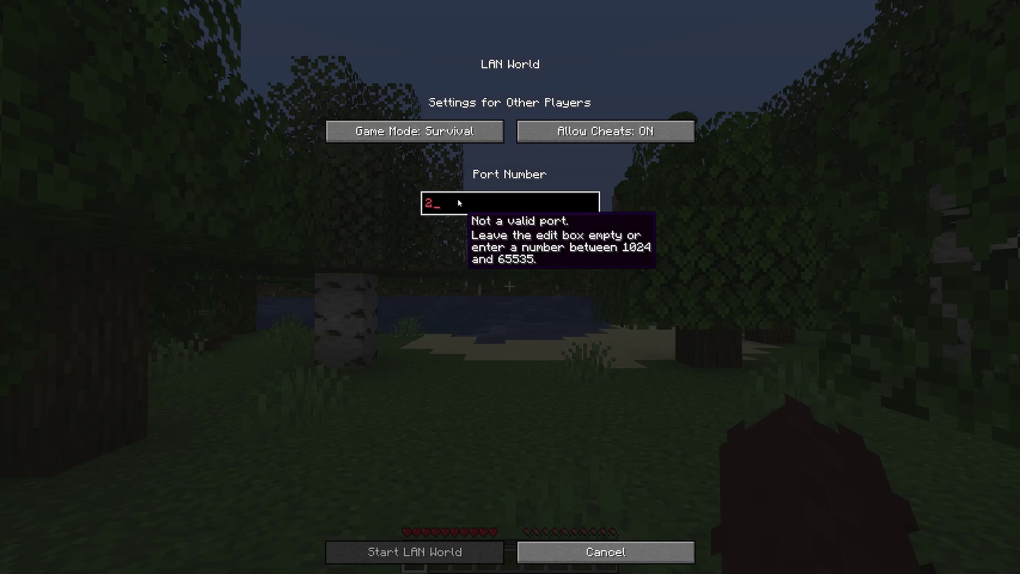
{"action": "left_click", "coordinate": [433, 550]}
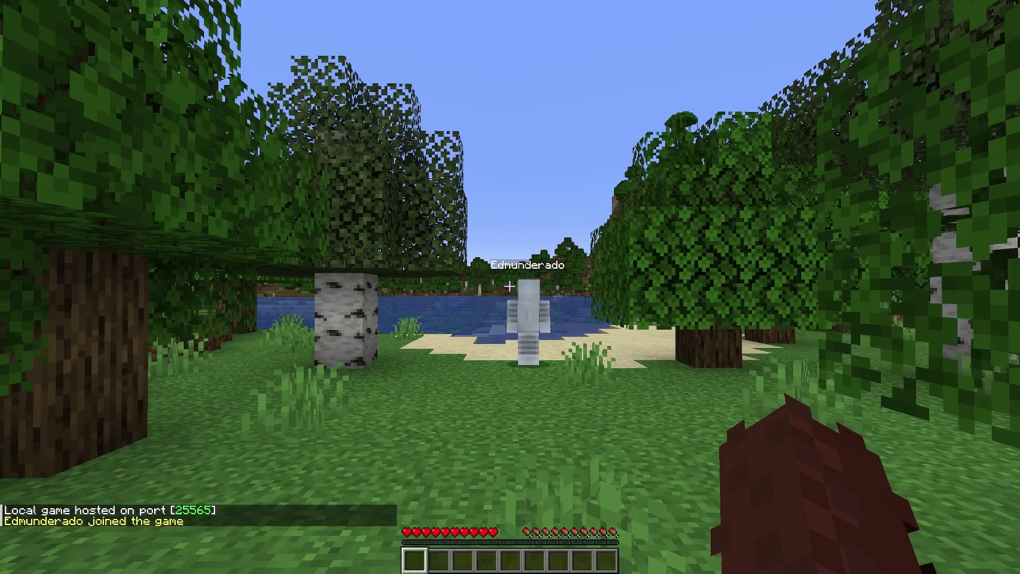
Walk up to the joined player, back away, jump several times and swing the arm.
{"action": "key", "text": "w"}
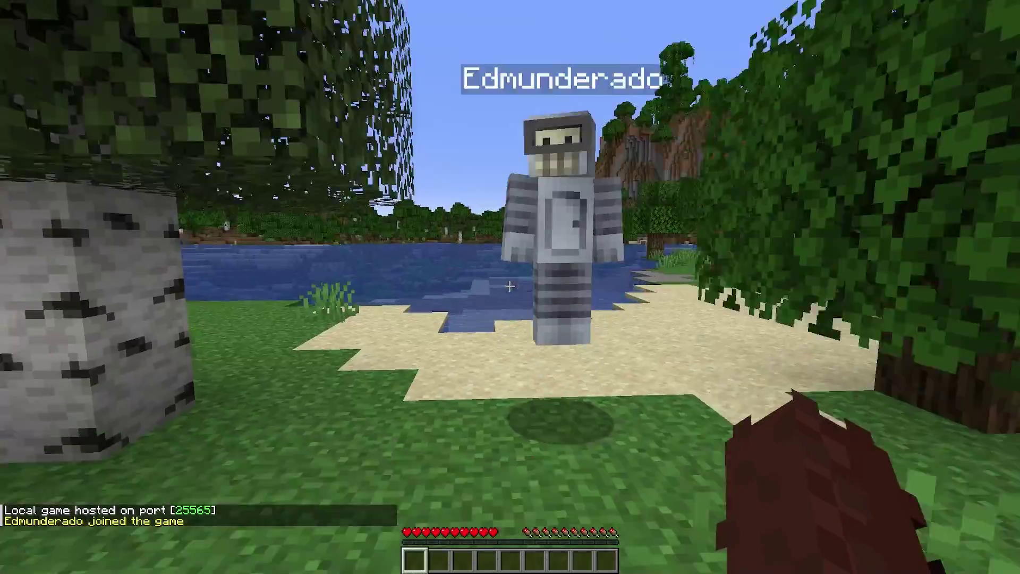
{"action": "key", "text": "s"}
{"action": "key", "text": "space"}
{"action": "key", "text": "space"}
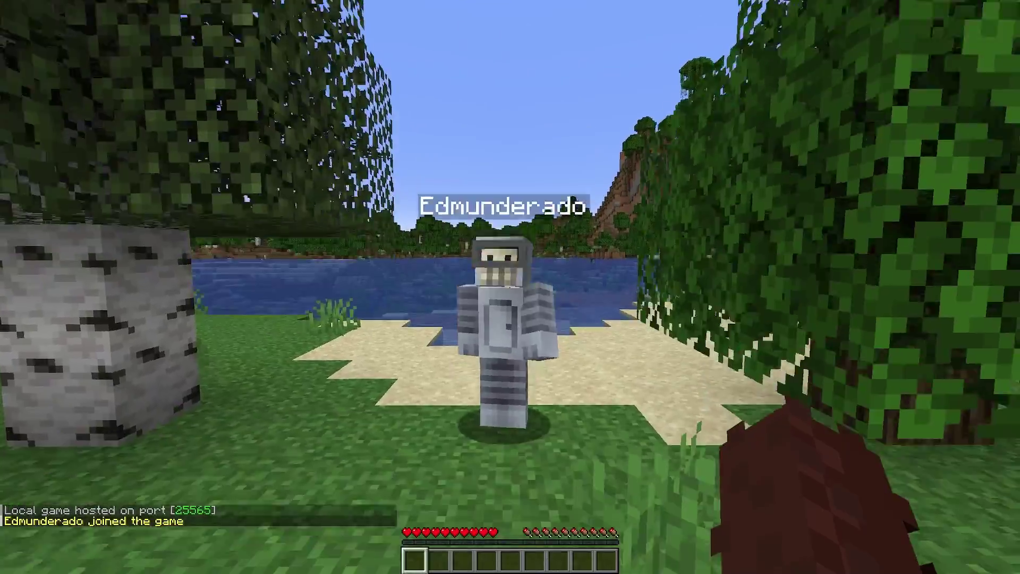
{"action": "key", "text": "space"}
{"action": "left_click", "coordinate": [510, 287]}
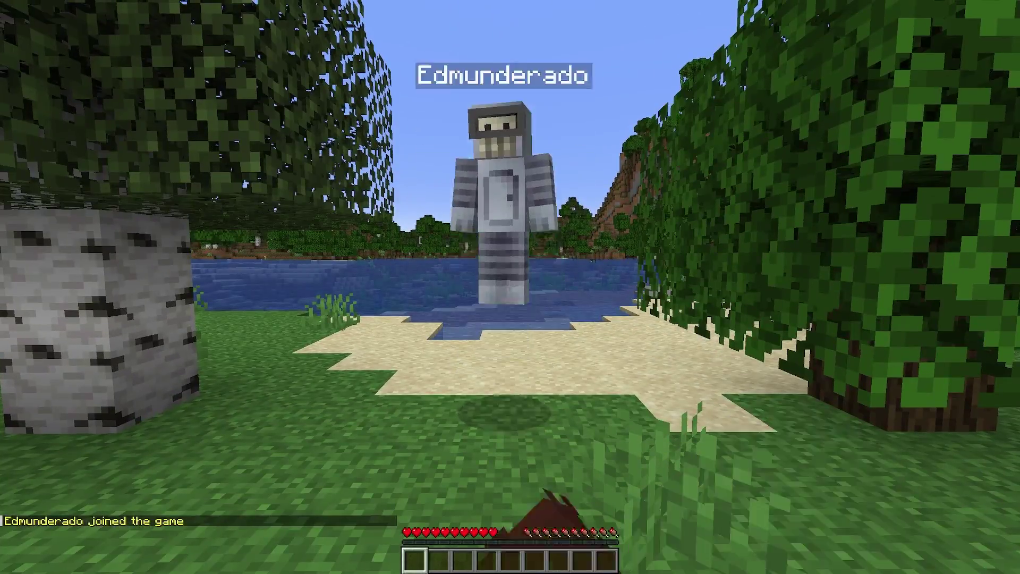
{"action": "key", "text": "s"}
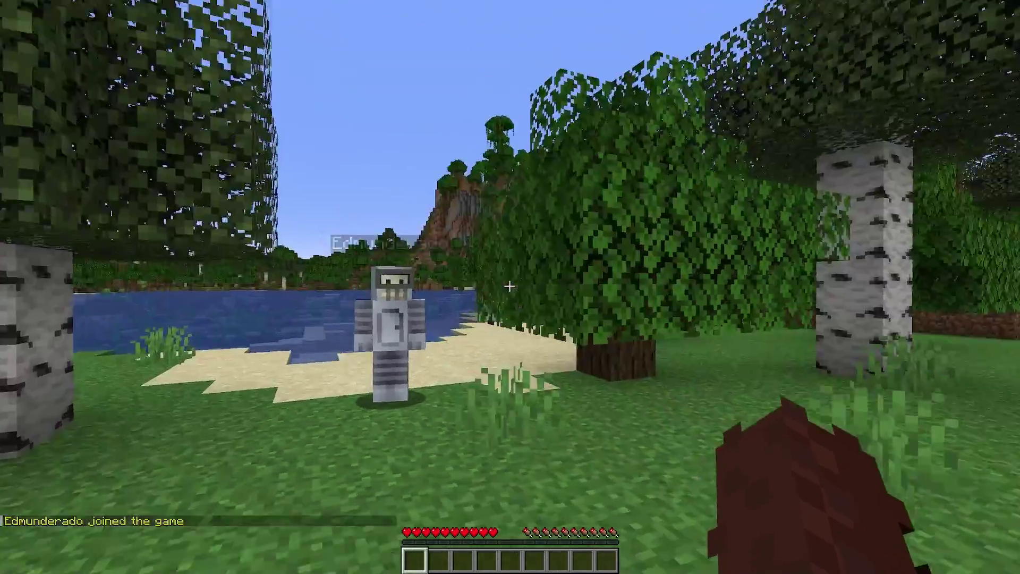
Send the chat message "hello!" to the joined player and keep moving around them.
{"action": "type", "text": "wthe"}
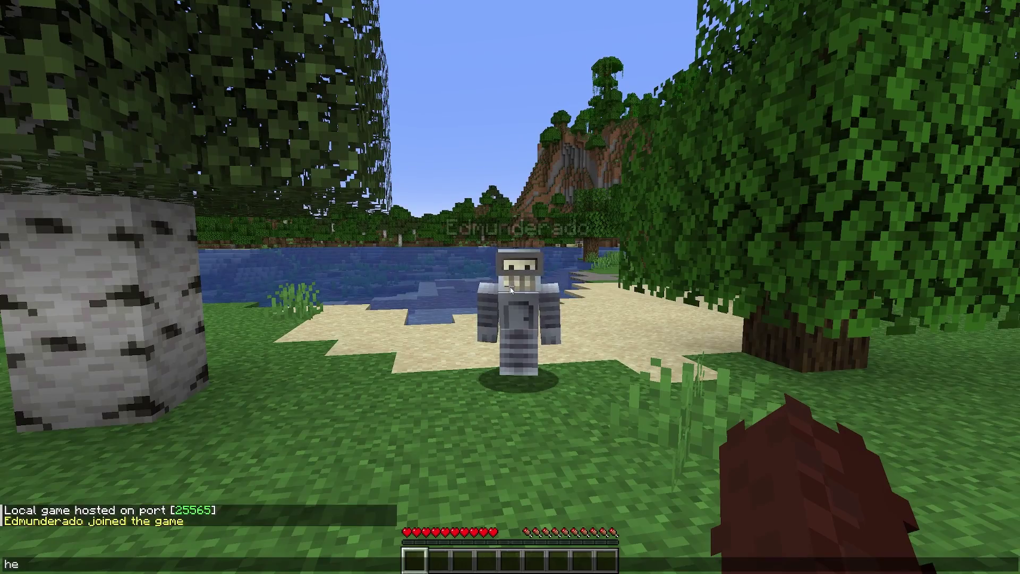
{"action": "type", "text": "llo!"}
{"action": "key", "text": "Return"}
{"action": "key", "text": "s"}
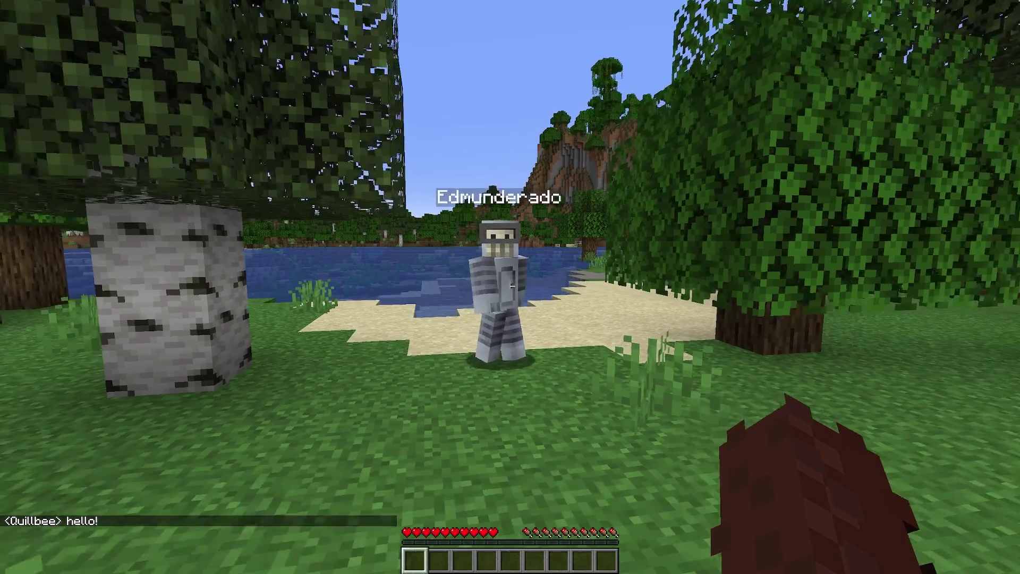
{"action": "key", "text": "w"}
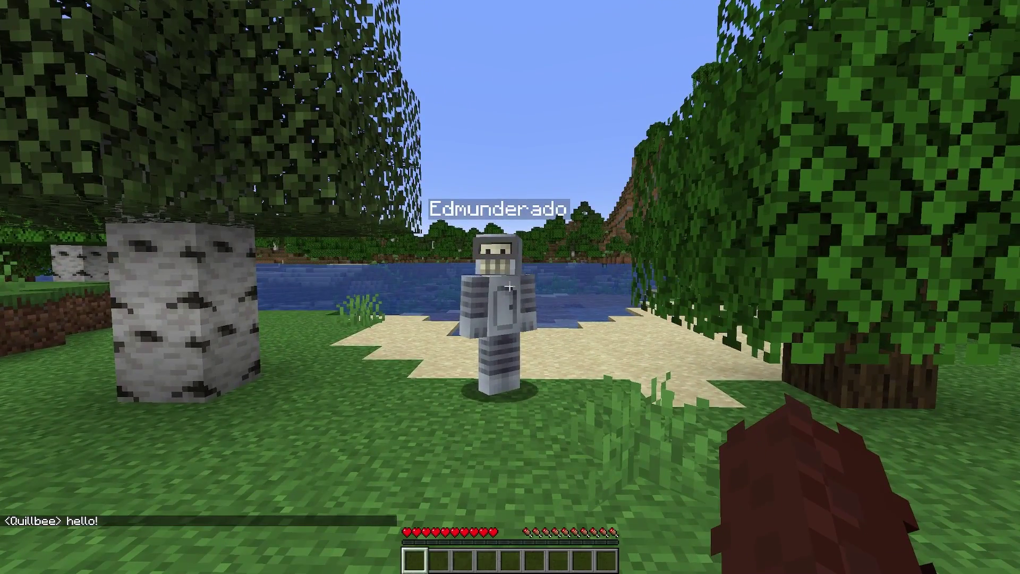
{"action": "key", "text": "w"}
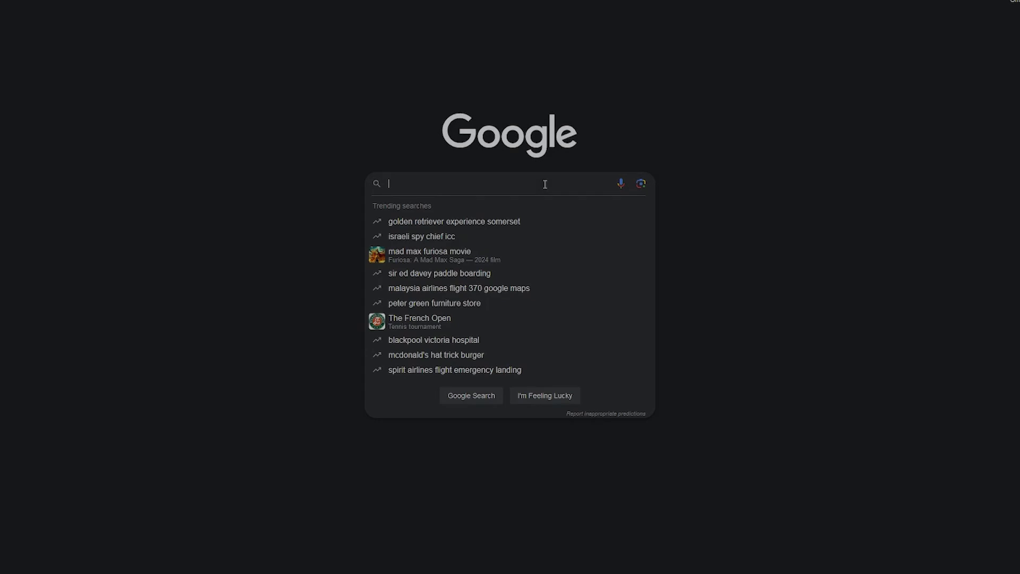
Search Google in the browser for "what is my ip address".
{"action": "type", "text": "what is my ip address"}
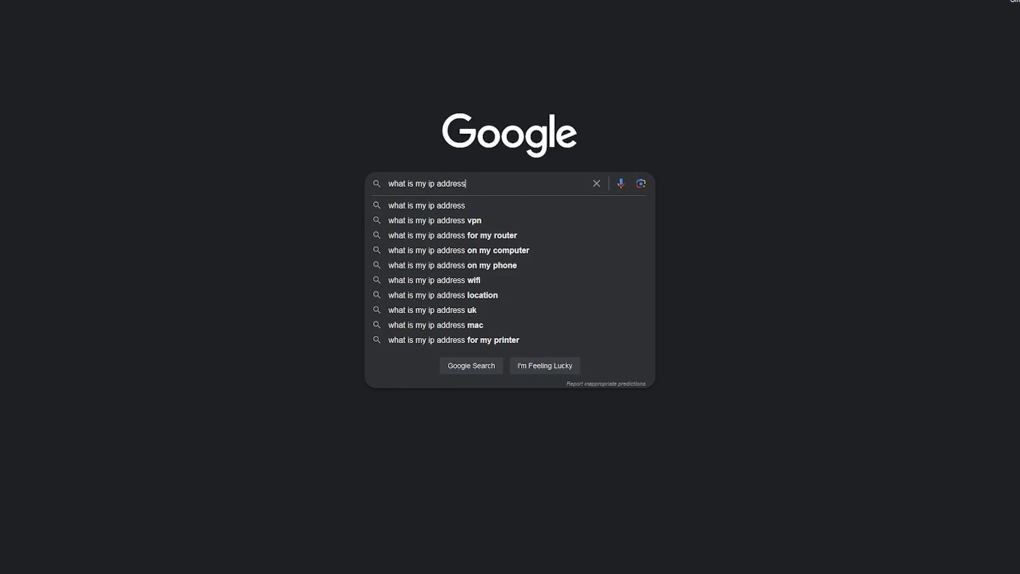
{"action": "key", "text": "Return"}
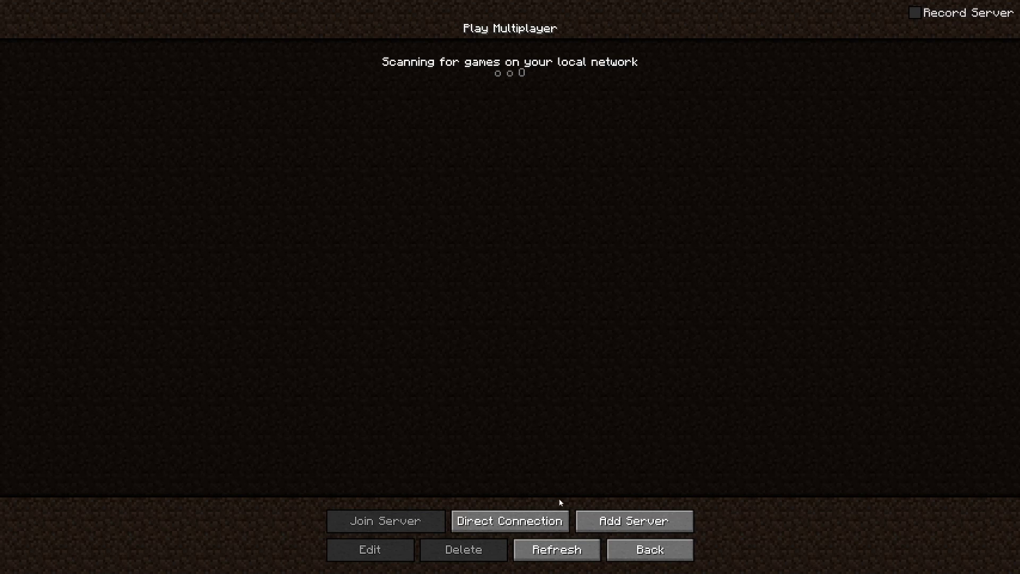
In Minecraft multiplayer, make a direct connection to the server address 65.211.188.25.
{"action": "left_click", "coordinate": [547, 518]}
{"action": "type", "text": "65.211.188.25"}
{"action": "left_click", "coordinate": [587, 290]}
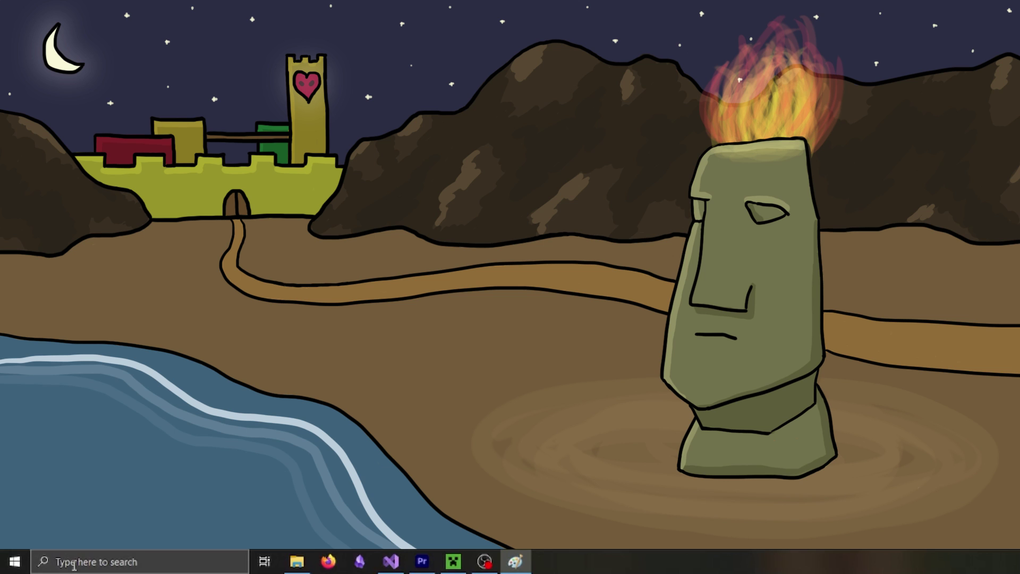
Open Command Prompt from the Windows desktop and run the ipconfig command.
{"action": "left_click", "coordinate": [74, 563]}
{"action": "type", "text": "calculator"}
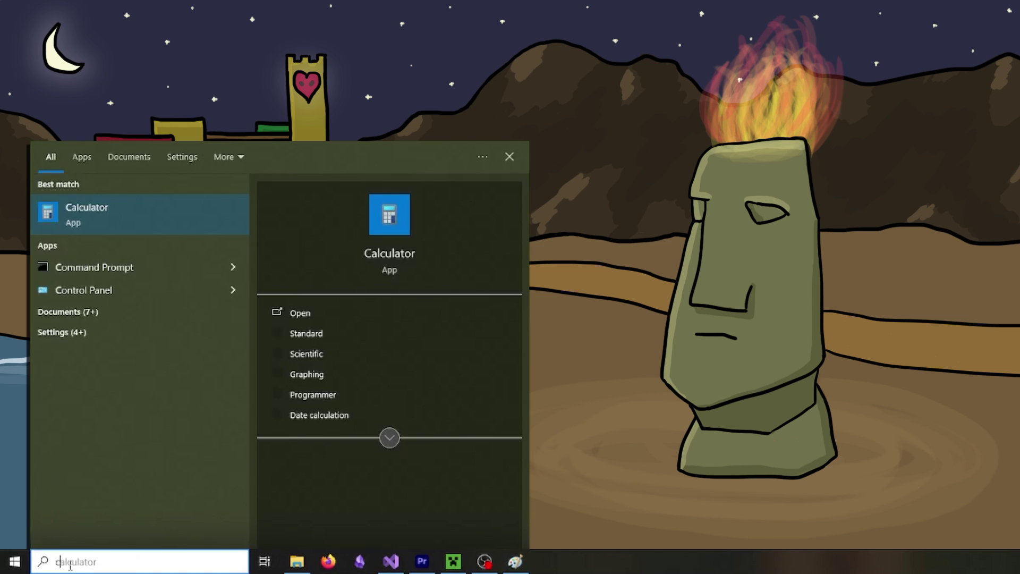
{"action": "type", "text": "cmd"}
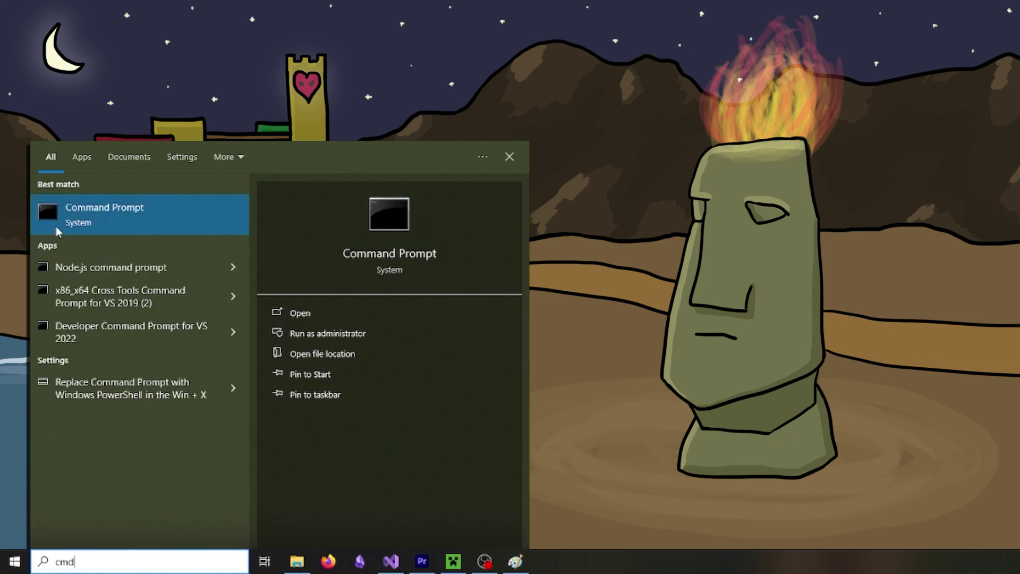
{"action": "left_click", "coordinate": [88, 214]}
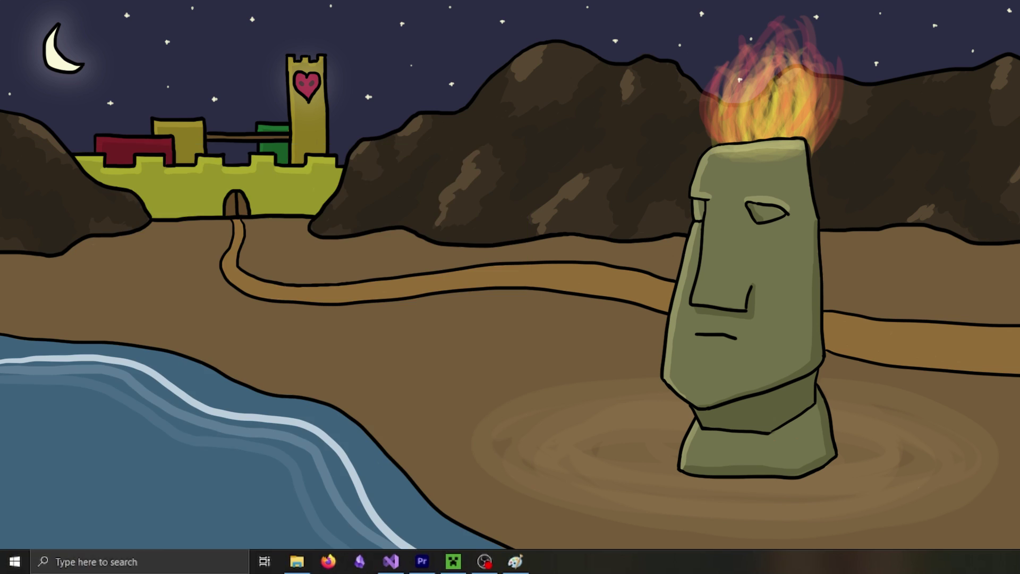
{"action": "type", "text": "ipconfig"}
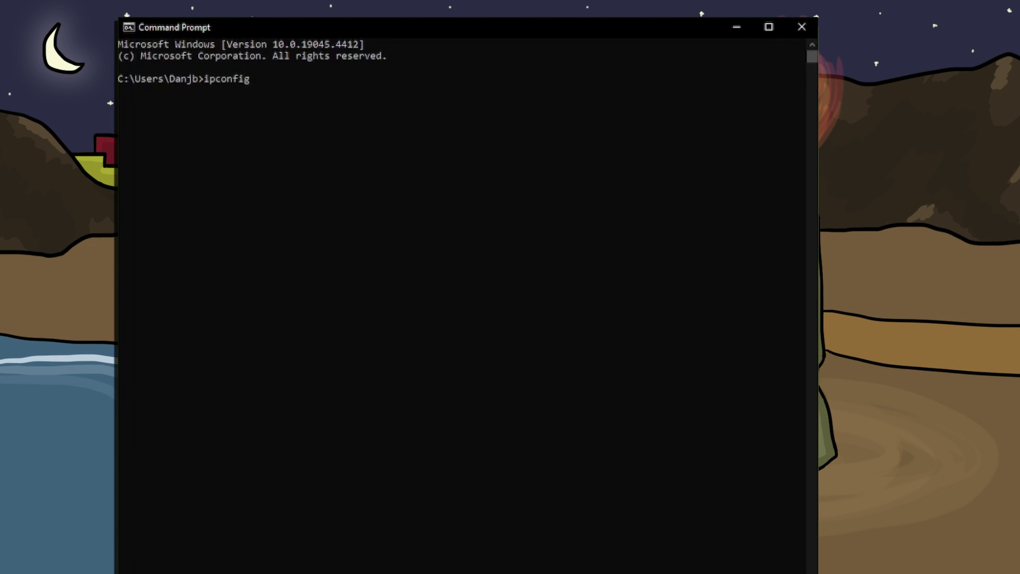
{"action": "key", "text": "Return"}
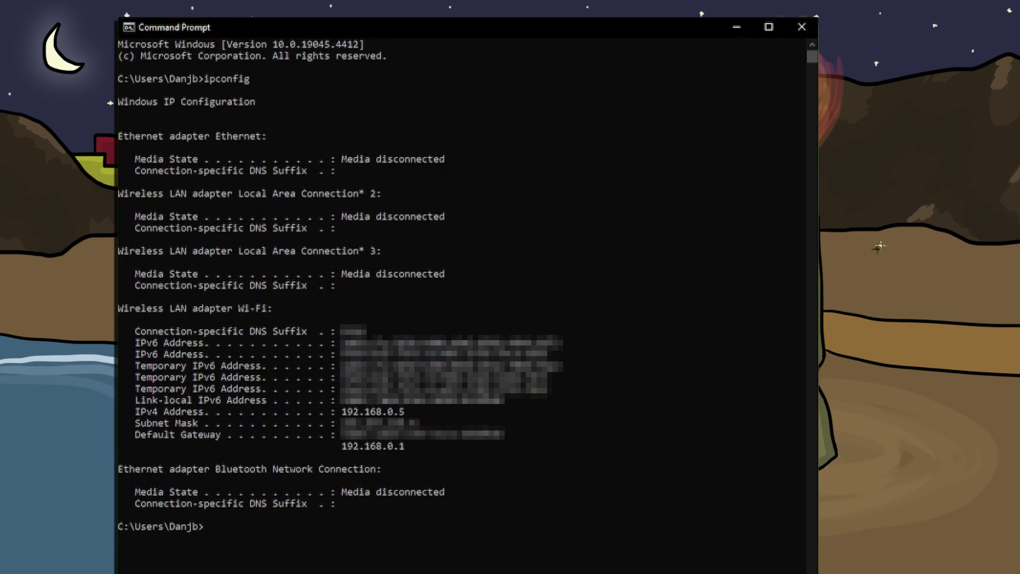
Highlight the Wi-Fi and Ethernet adapter entries in the ipconfig output, and copy the Wi-Fi adapter's IPv4 address.
{"action": "left_click_drag", "start_coordinate": [404, 448], "coordinate": [117, 327]}
{"action": "right_click", "coordinate": [502, 458]}
{"action": "left_click_drag", "start_coordinate": [121, 310], "coordinate": [229, 309]}
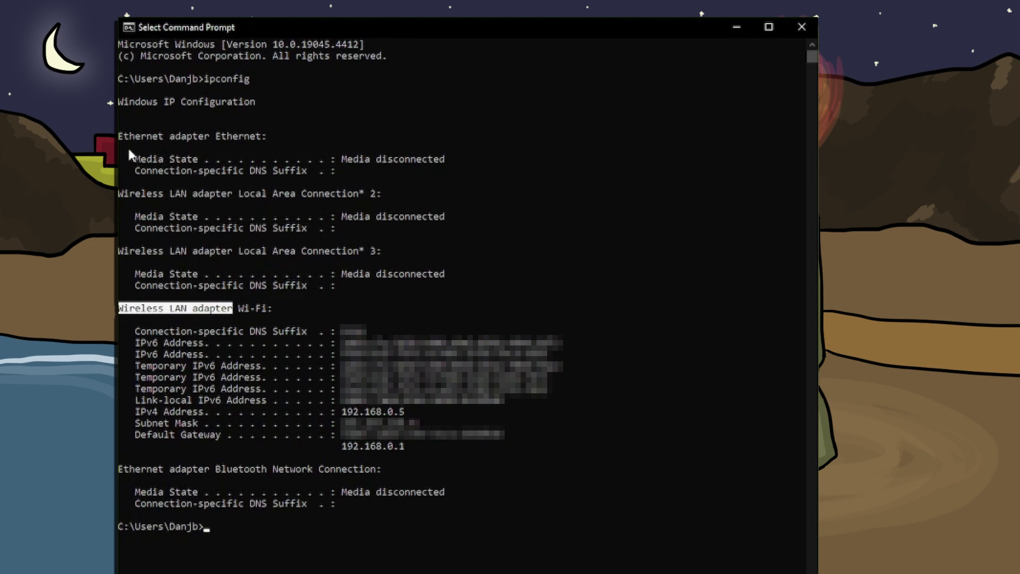
{"action": "left_click_drag", "start_coordinate": [120, 136], "coordinate": [208, 139]}
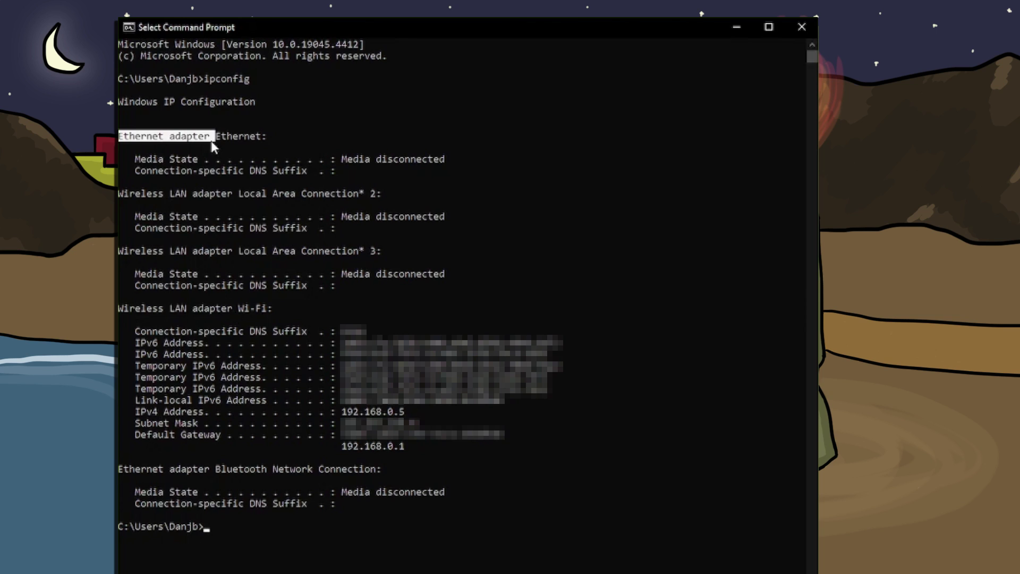
{"action": "right_click", "coordinate": [209, 139]}
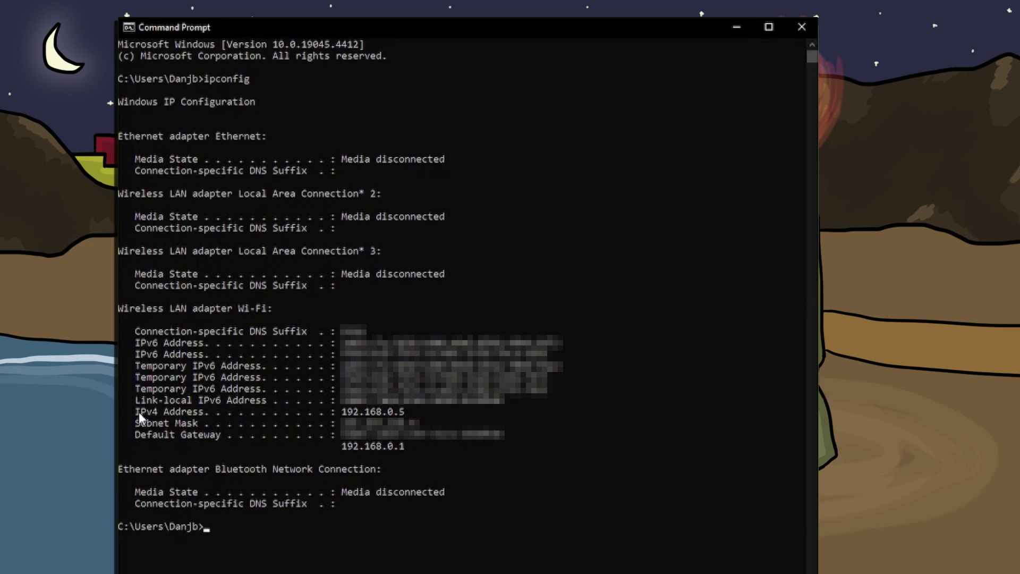
{"action": "left_click_drag", "start_coordinate": [138, 413], "coordinate": [405, 414]}
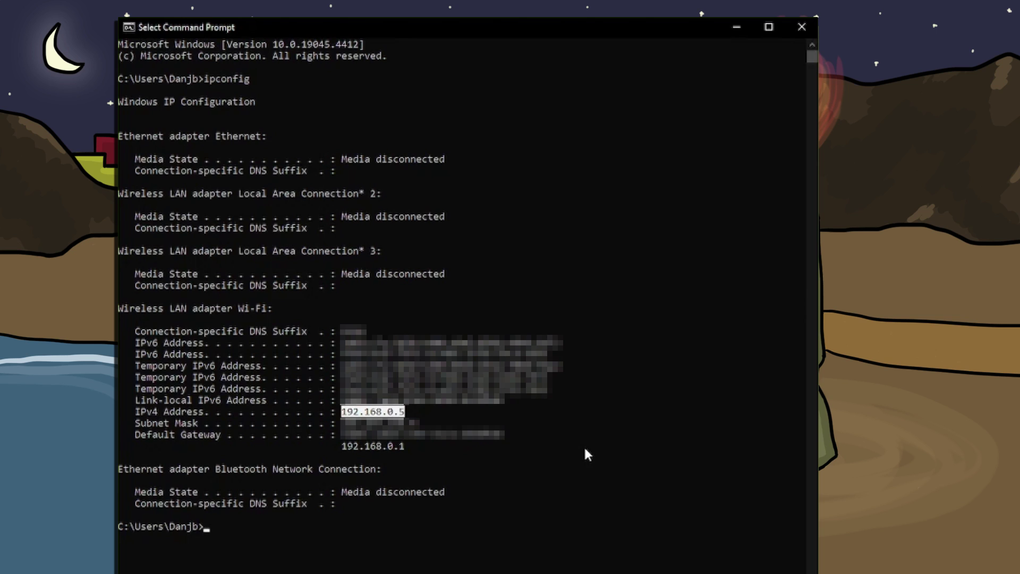
{"action": "key", "text": "ctrl+c"}
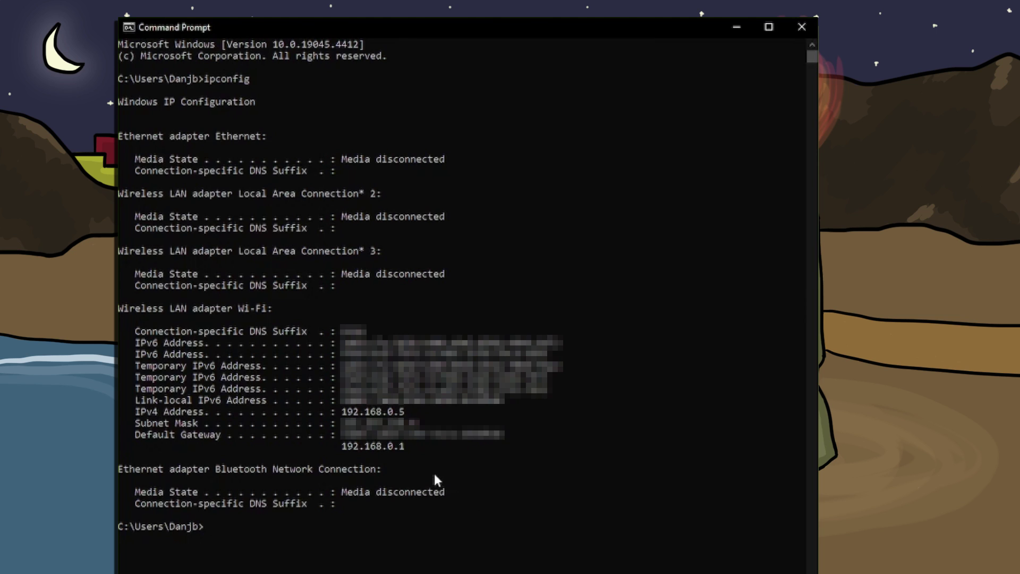
Copy the Wi-Fi adapter's default gateway address 192.168.0.1 and load it as a web address in Firefox.
{"action": "left_click_drag", "start_coordinate": [136, 432], "coordinate": [218, 438]}
{"action": "left_click_drag", "start_coordinate": [404, 447], "coordinate": [344, 452]}
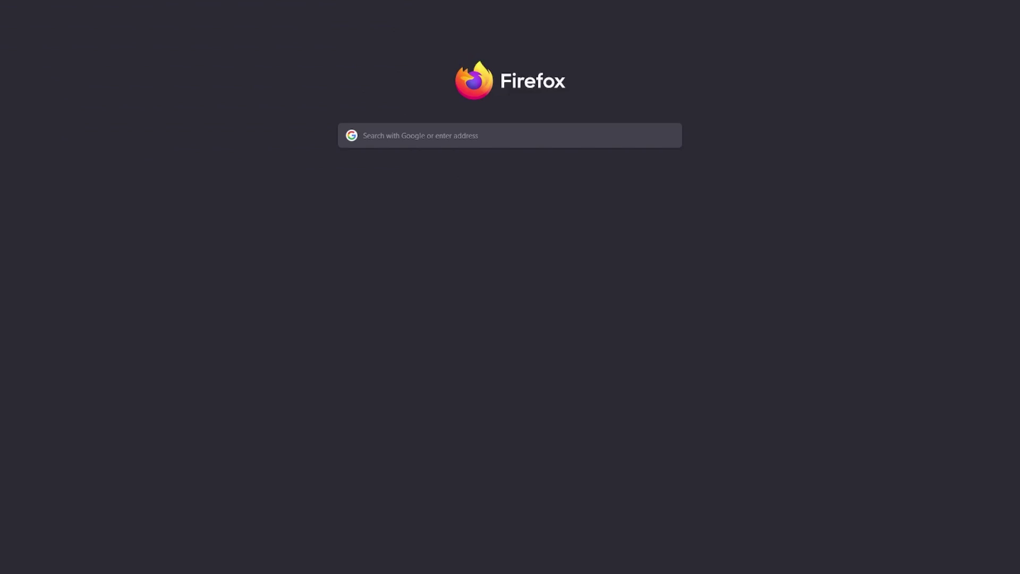
{"action": "left_click", "coordinate": [827, 48]}
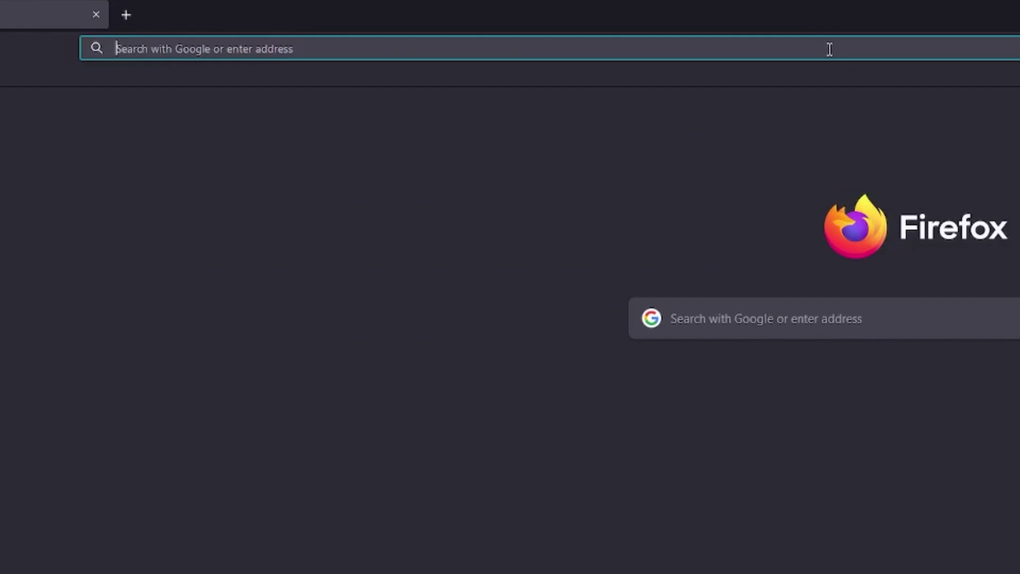
{"action": "key", "text": "ctrl+v"}
{"action": "key", "text": "Return"}
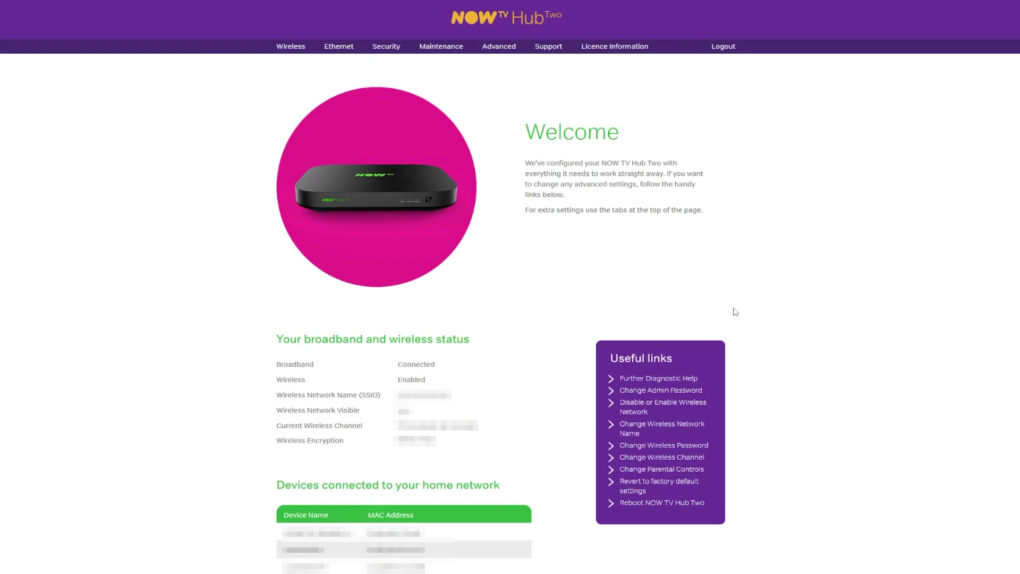
Sign in to the router's security settings with the prefilled admin credentials and open the firewall rules.
{"action": "left_click", "coordinate": [389, 50]}
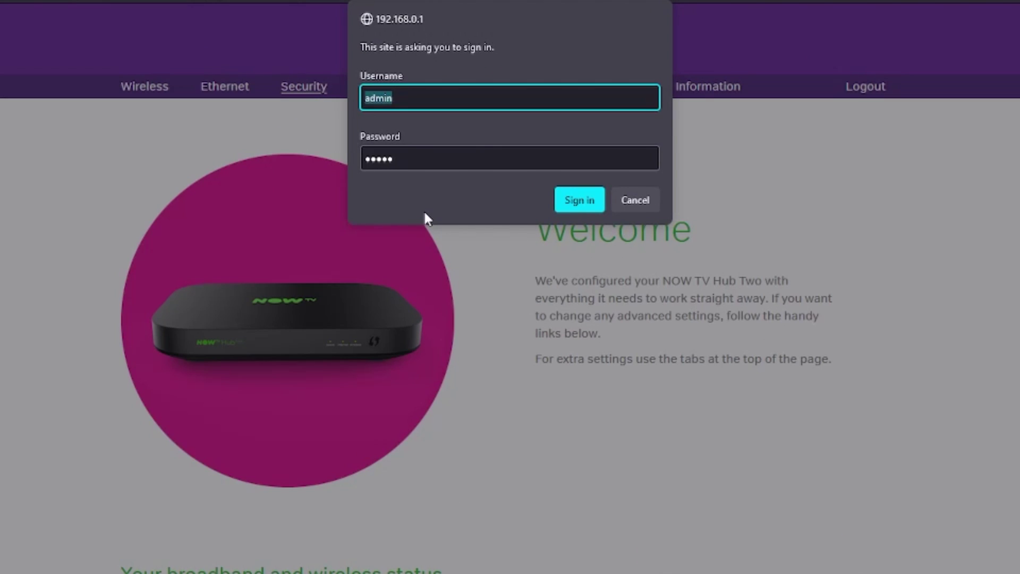
{"action": "left_click", "coordinate": [580, 200]}
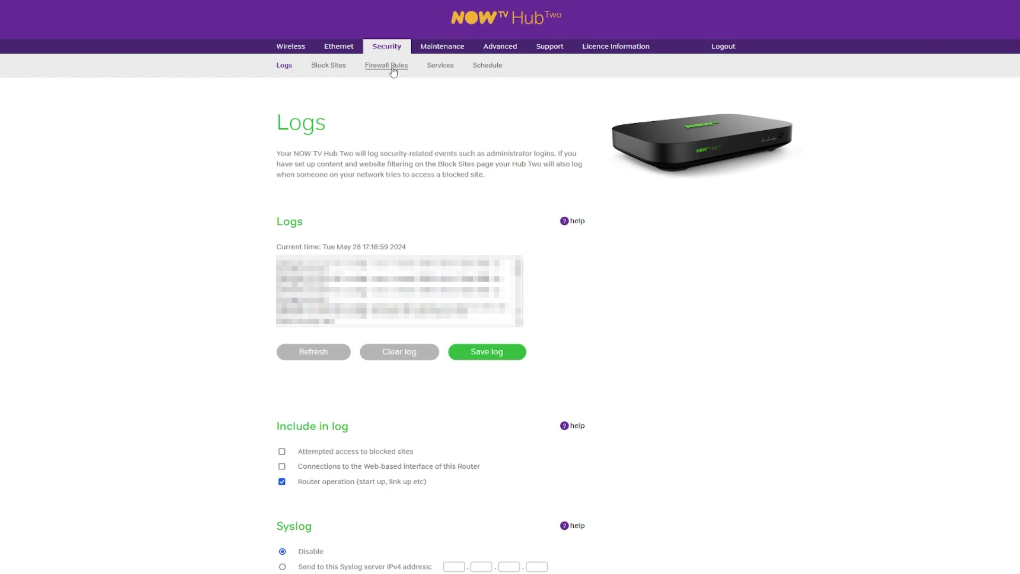
{"action": "left_click", "coordinate": [393, 69]}
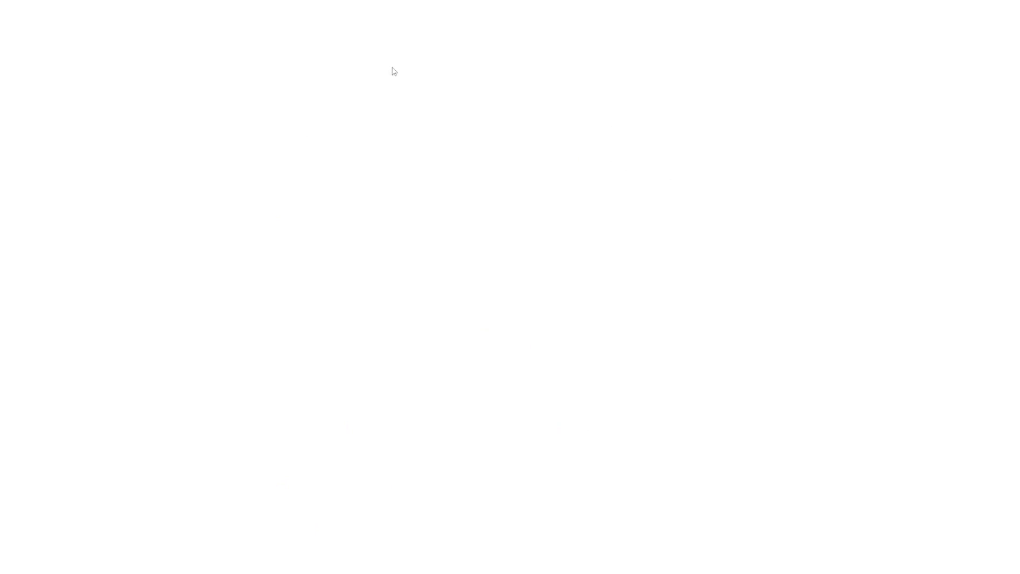
Examine the Minecraft rule under the inbound services, including its LAN user address and port range.
{"action": "scroll", "coordinate": [654, 399], "scroll_direction": "down", "scroll_amount": 8}
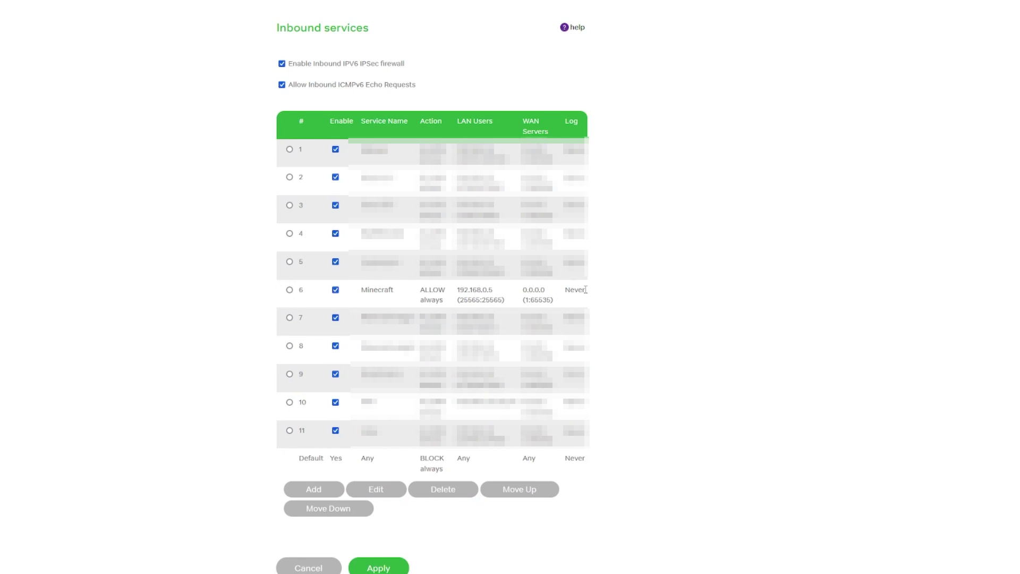
{"action": "left_click_drag", "start_coordinate": [587, 290], "coordinate": [360, 291]}
{"action": "left_click", "coordinate": [359, 291]}
{"action": "left_click_drag", "start_coordinate": [501, 293], "coordinate": [456, 293]}
{"action": "left_click", "coordinate": [505, 296]}
Open the router's services list and examine the Minecraft port forwarding entry's type and ports.
{"action": "scroll", "coordinate": [528, 293], "scroll_direction": "up", "scroll_amount": 8}
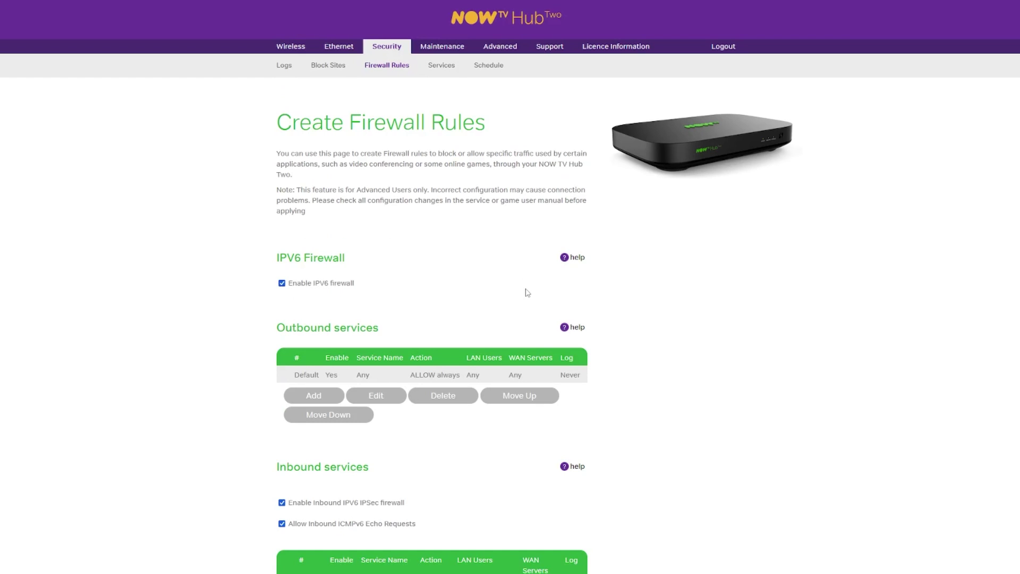
{"action": "left_click", "coordinate": [435, 69]}
{"action": "left_click_drag", "start_coordinate": [343, 373], "coordinate": [575, 377]}
{"action": "left_click", "coordinate": [575, 377]}
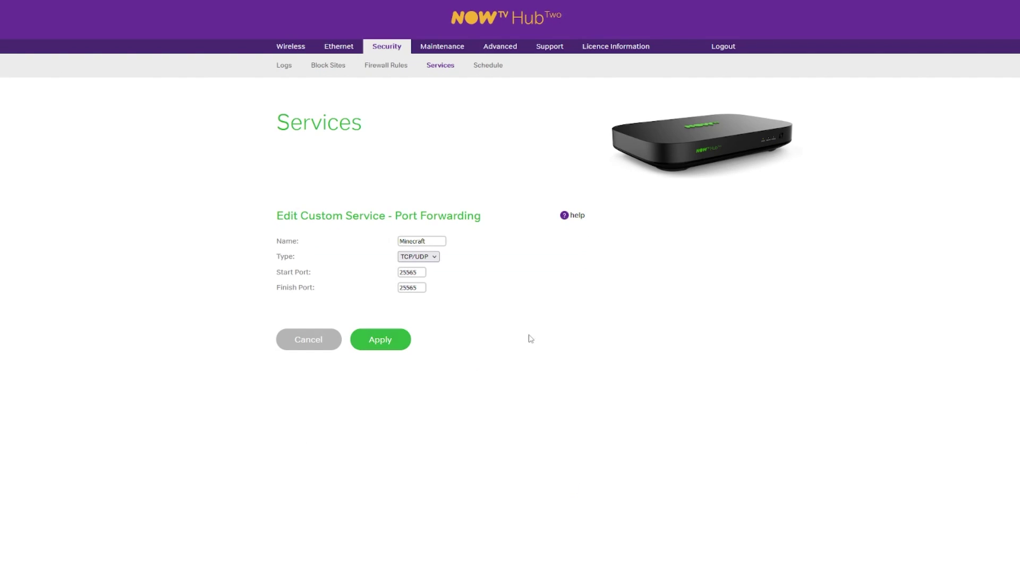
Return to the firewall rules and open the inbound Minecraft rule for editing.
{"action": "left_click", "coordinate": [376, 67]}
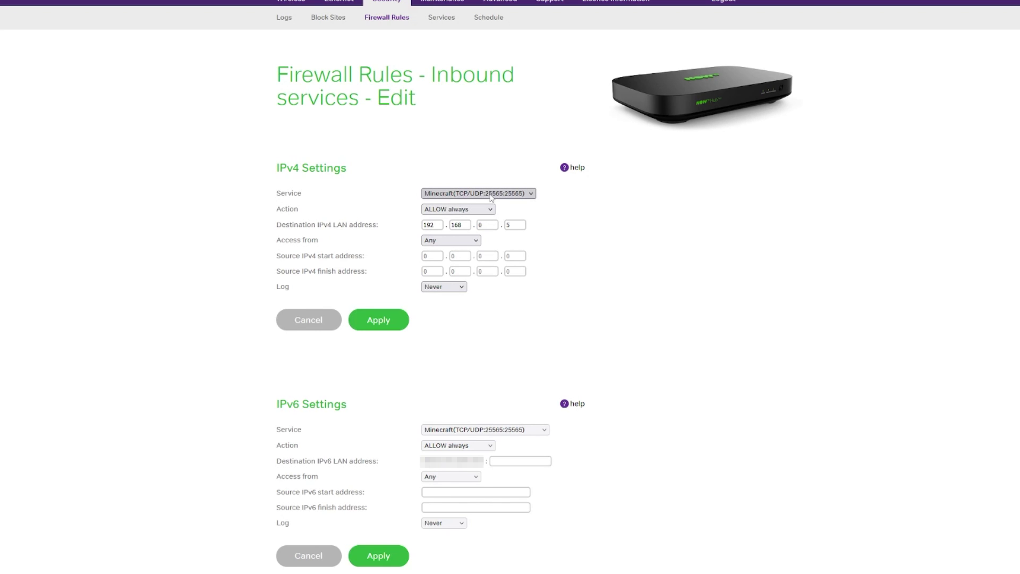
Examine the available services for the inbound rule's IPv4 settings, keeping Minecraft (TCP/UDP:25565) as the service.
{"action": "left_click", "coordinate": [532, 195]}
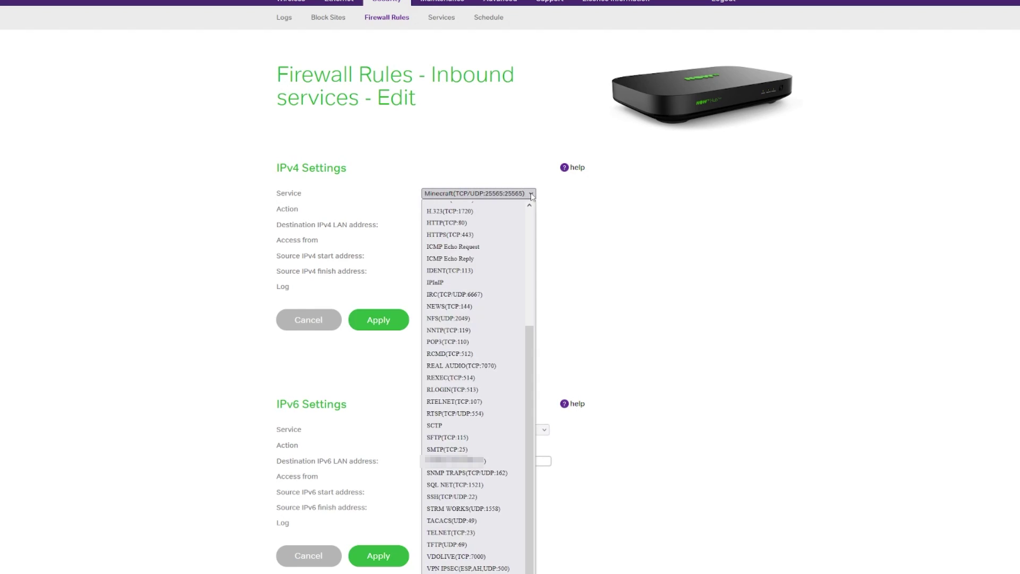
{"action": "left_click", "coordinate": [476, 193]}
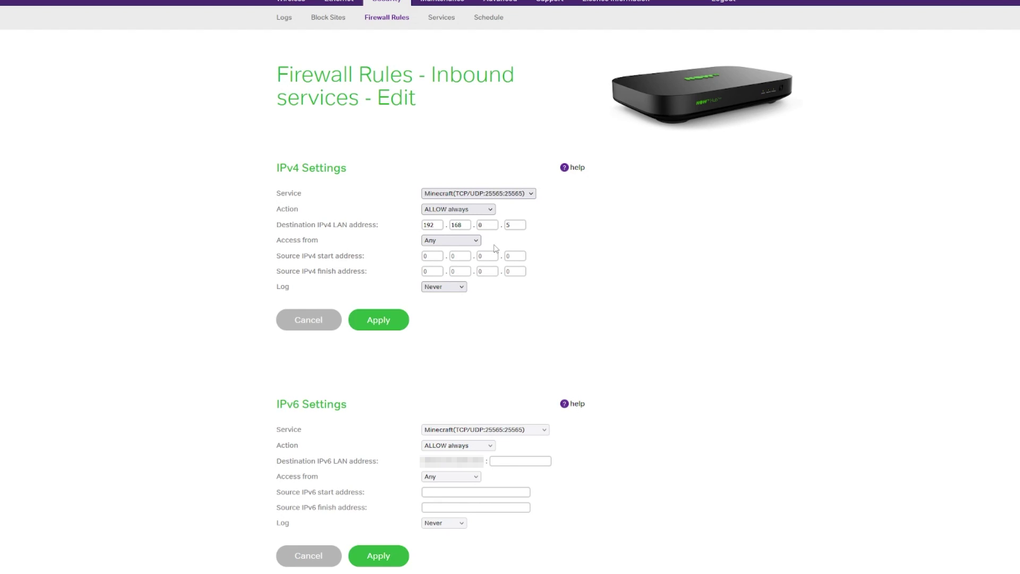
Open the router's advanced LAN IP setup and examine the laptop's reserved IP address, device name and MAC address under Address Reservation.
{"action": "scroll", "coordinate": [617, 284], "scroll_direction": "up", "scroll_amount": 1}
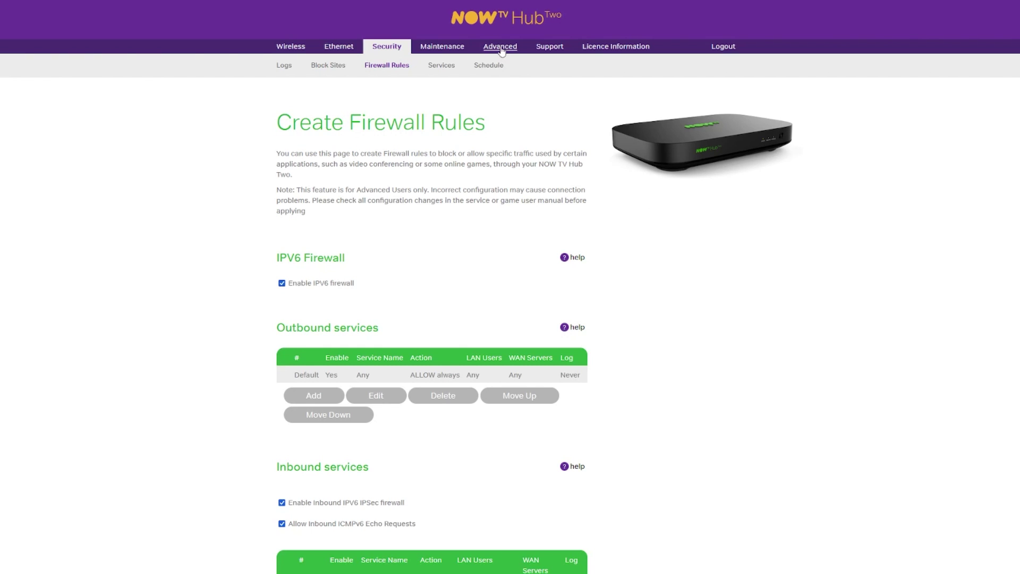
{"action": "left_click", "coordinate": [500, 46]}
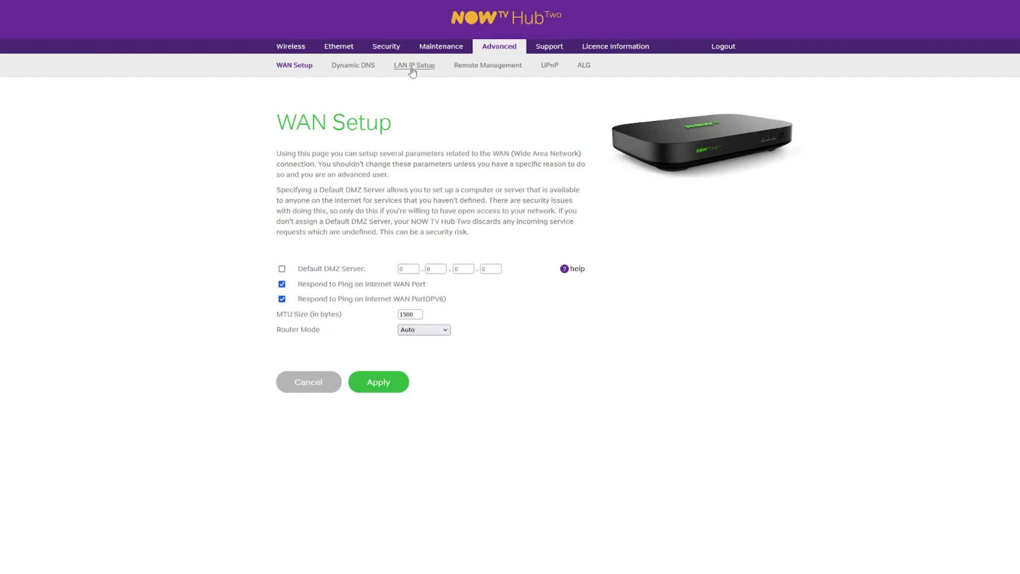
{"action": "left_click", "coordinate": [412, 66]}
{"action": "scroll", "coordinate": [367, 278], "scroll_direction": "down", "scroll_amount": 2}
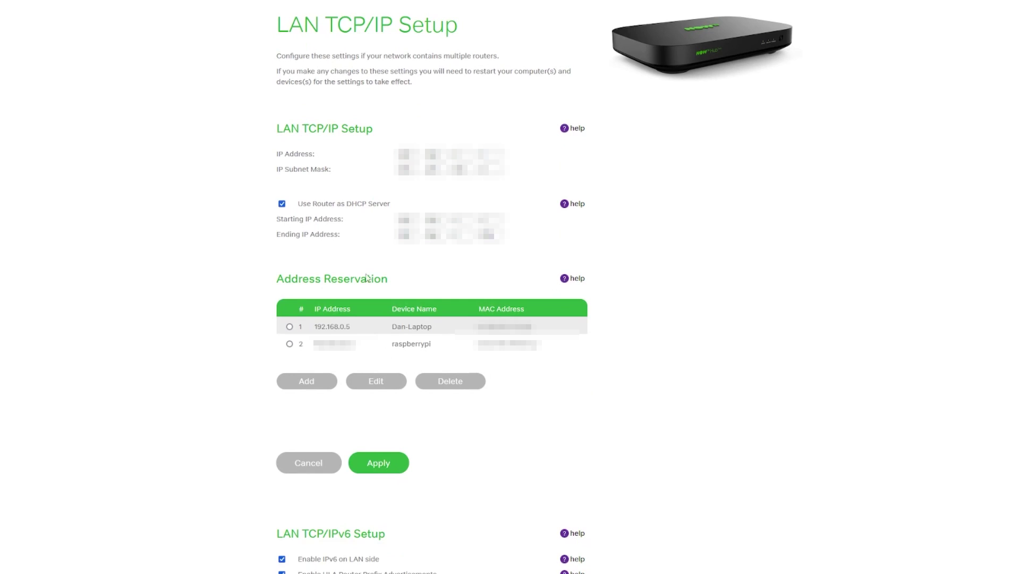
{"action": "left_click_drag", "start_coordinate": [544, 330], "coordinate": [313, 329]}
{"action": "left_click", "coordinate": [390, 329]}
{"action": "left_click_drag", "start_coordinate": [353, 328], "coordinate": [315, 328]}
{"action": "left_click", "coordinate": [667, 334]}
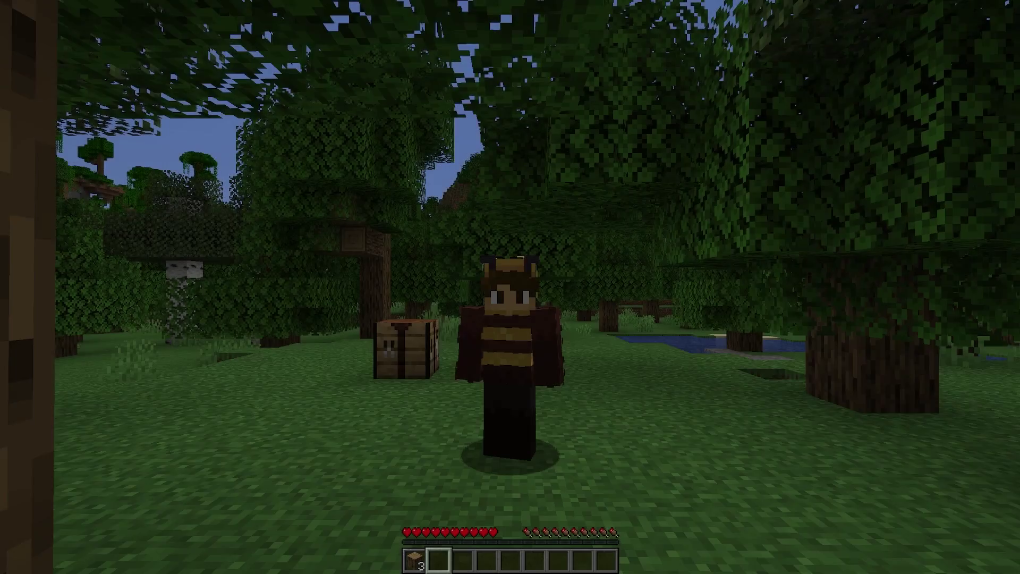
{"action": "key", "text": "w"}
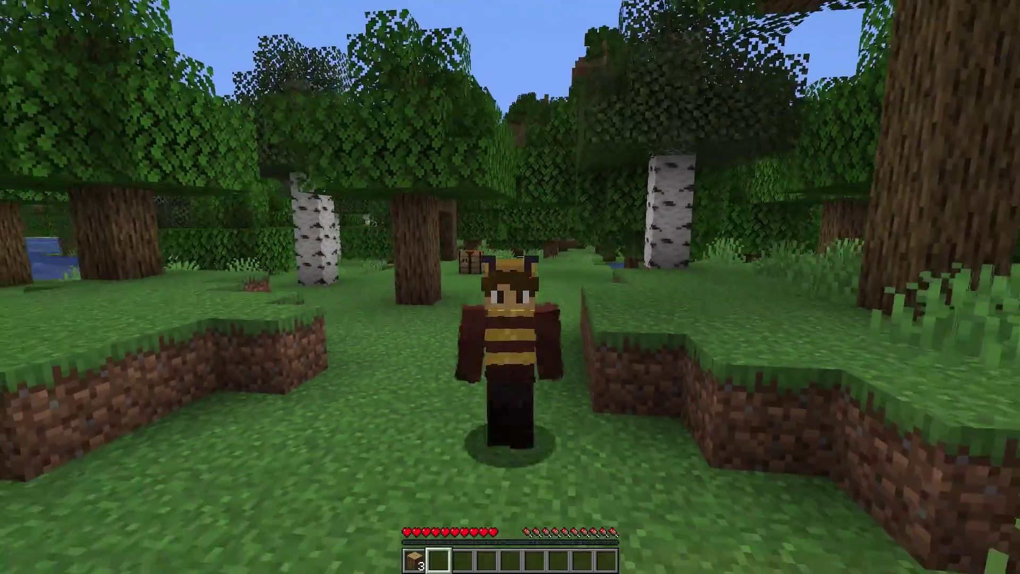
{"action": "key", "text": "w"}
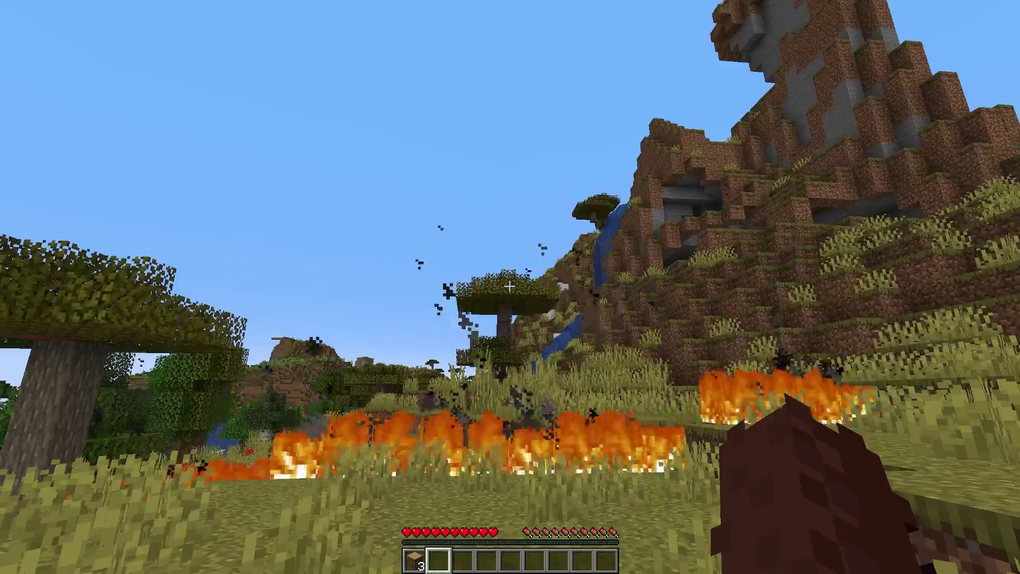
{"action": "key", "text": "w"}
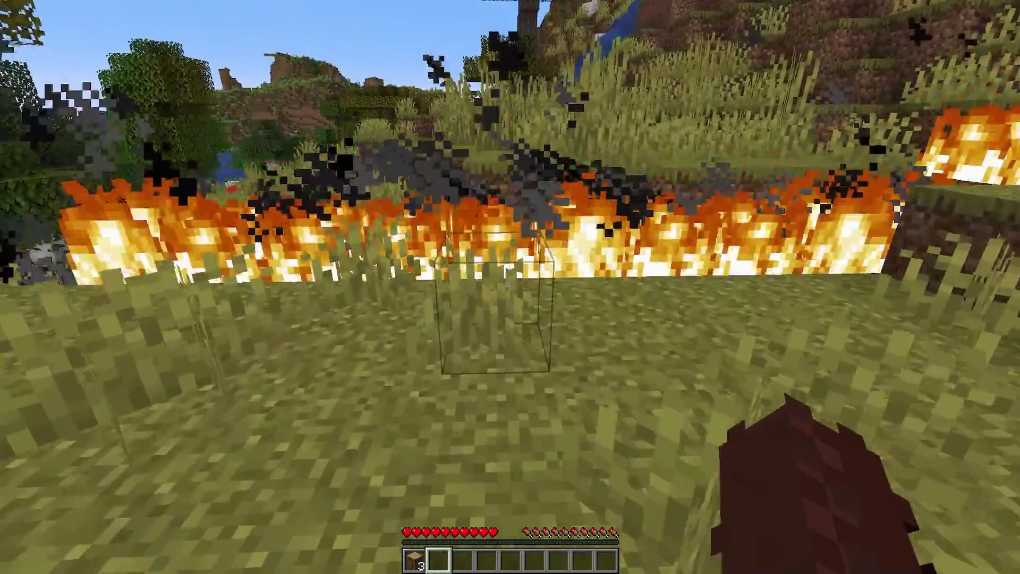
{"action": "key", "text": "w"}
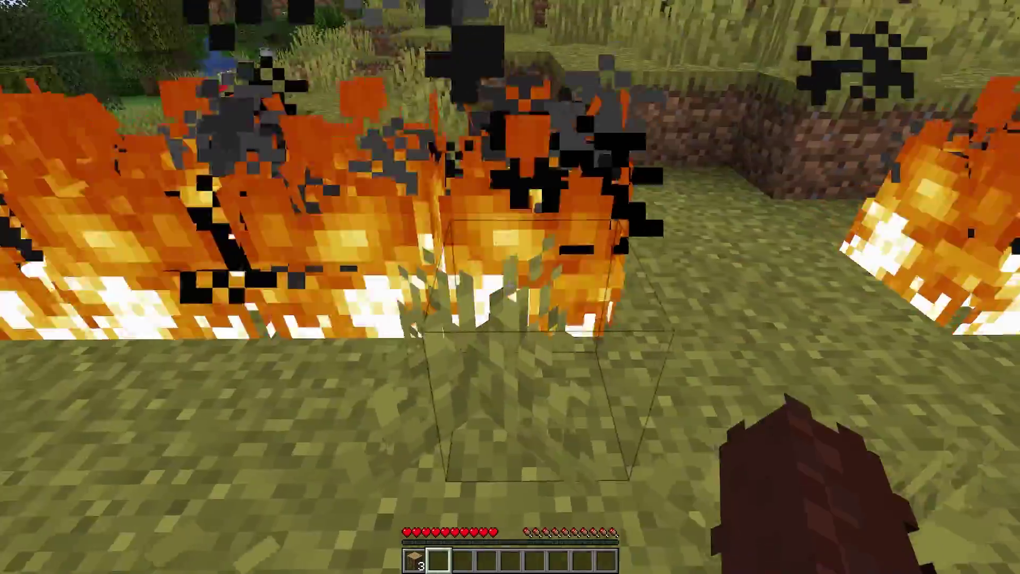
{"action": "key", "text": "w"}
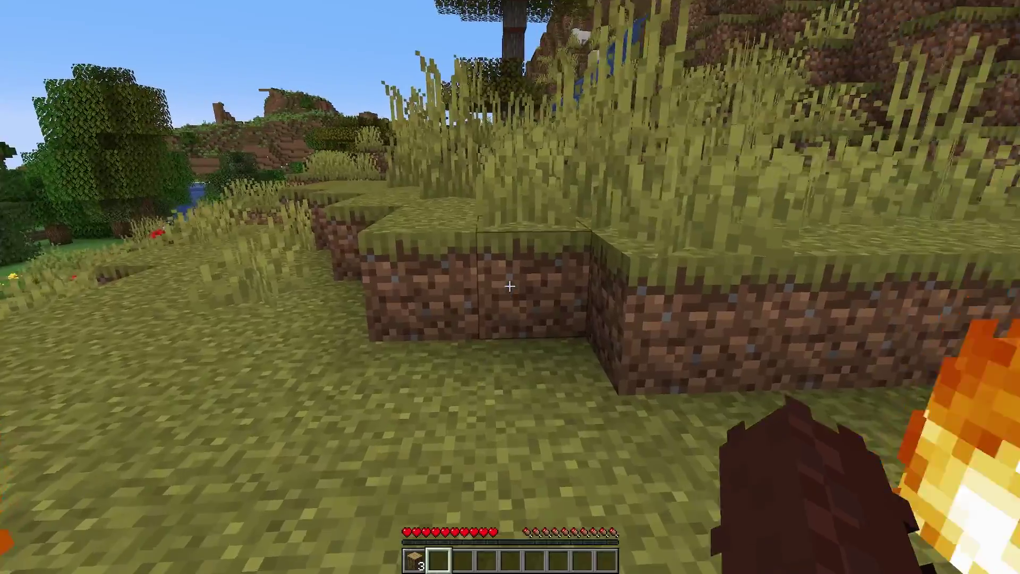
{"action": "key", "text": "w"}
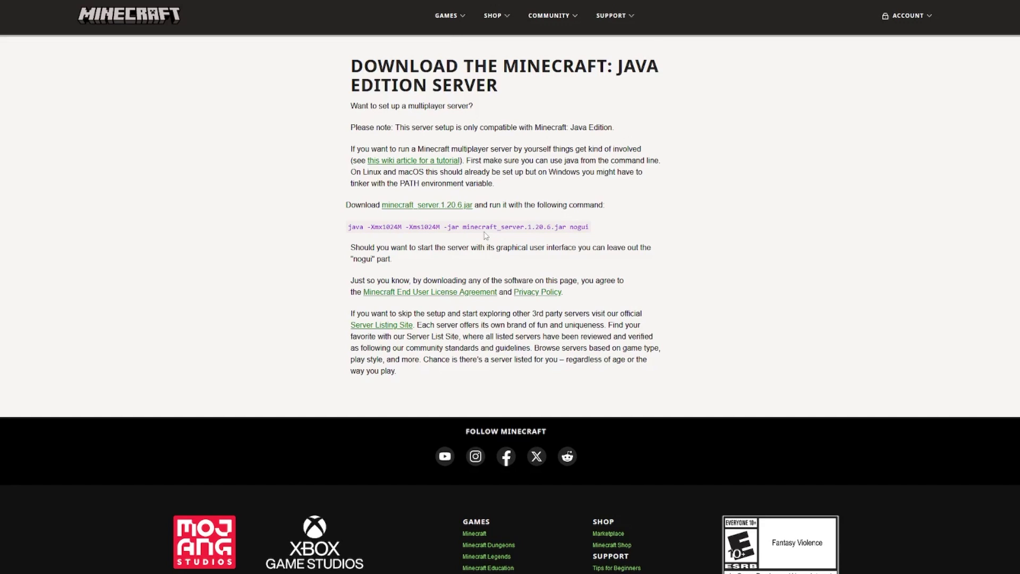
Highlight the minecraft_server.1.20.6.jar download link on the Minecraft: Java Edition server page, and clear the selection.
{"action": "left_click_drag", "start_coordinate": [383, 210], "coordinate": [470, 210]}
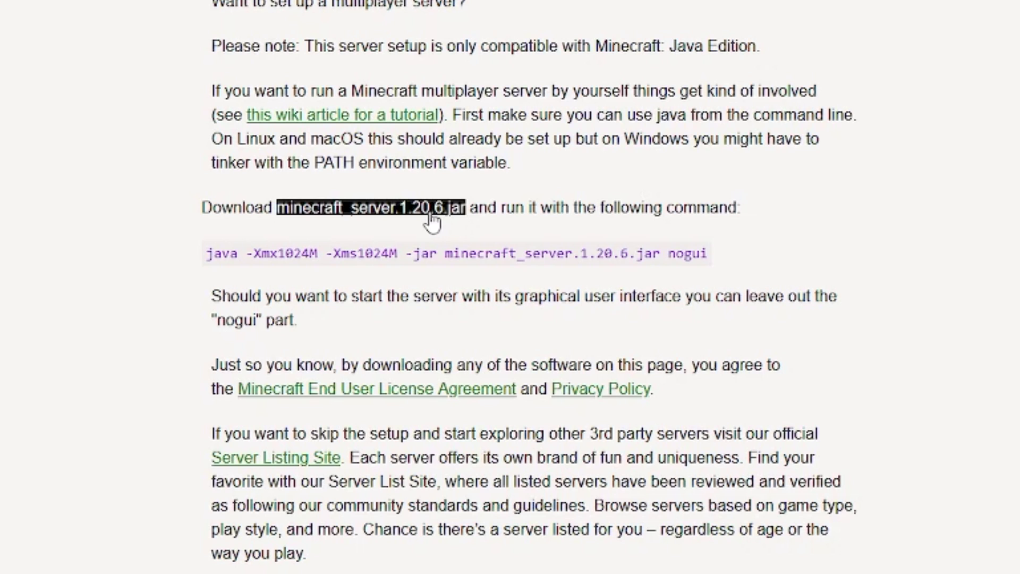
{"action": "left_click", "coordinate": [469, 223]}
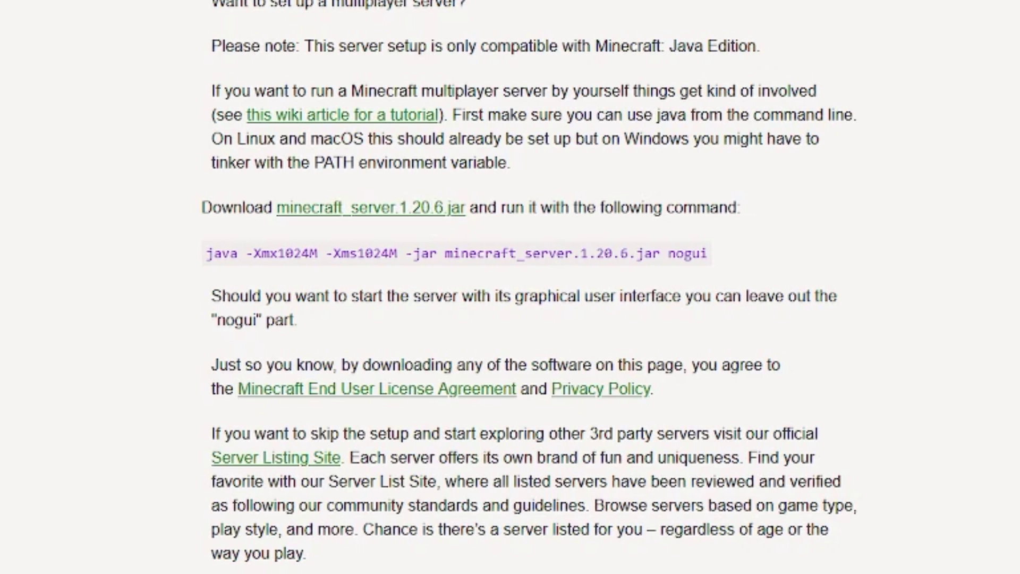